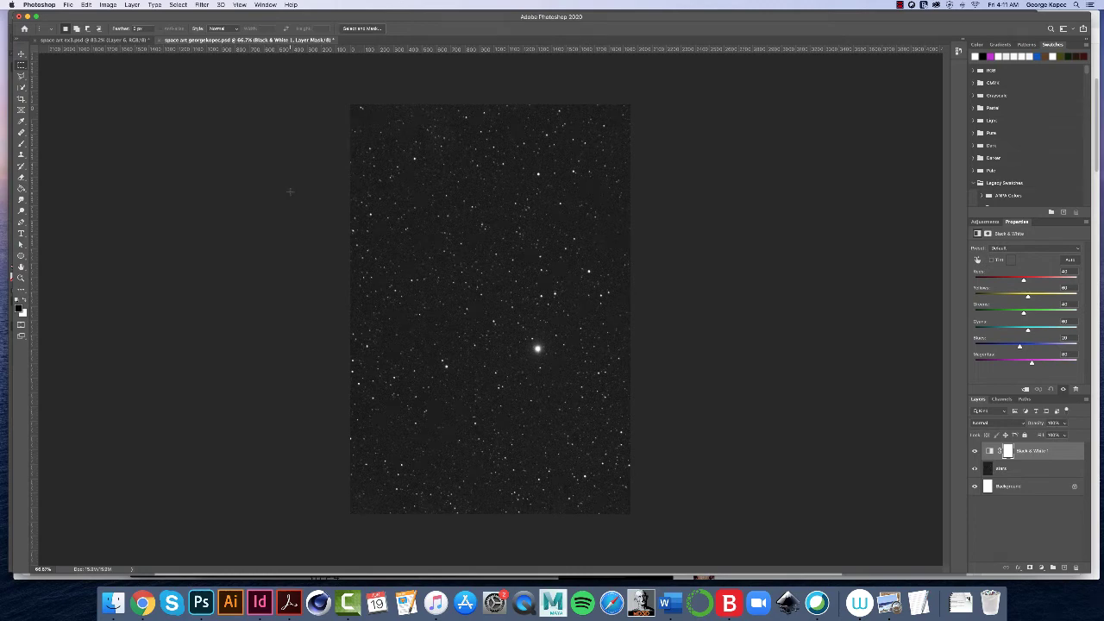
- Check the finished space art reference, then add a layer named 'plasma' to the star-field document
{"action": "left_click", "coordinate": [112, 40]}
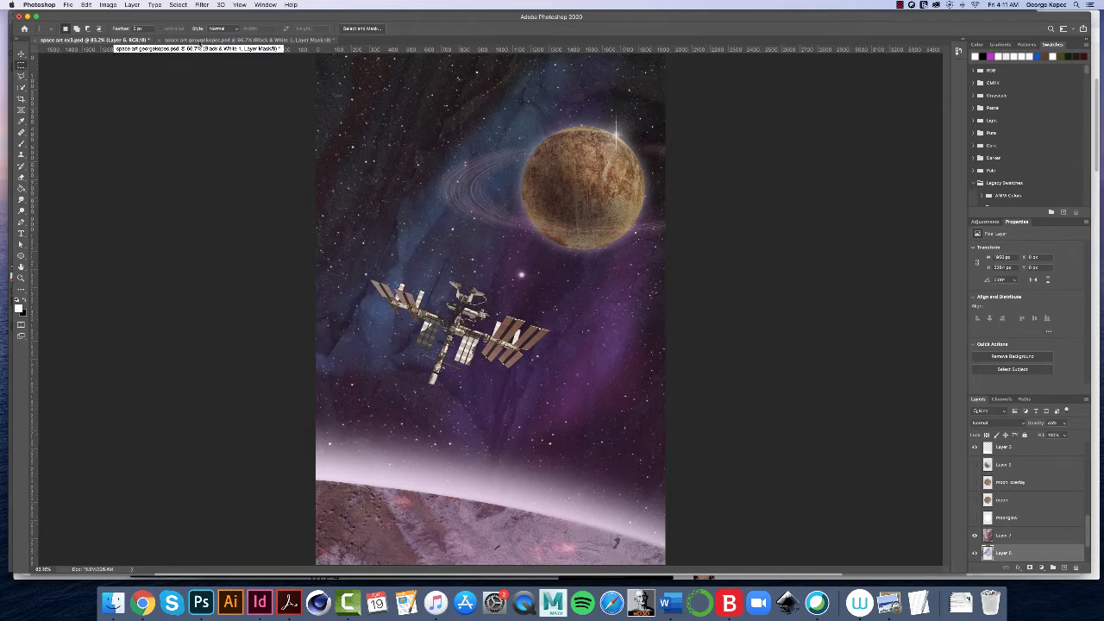
{"action": "left_click", "coordinate": [201, 40]}
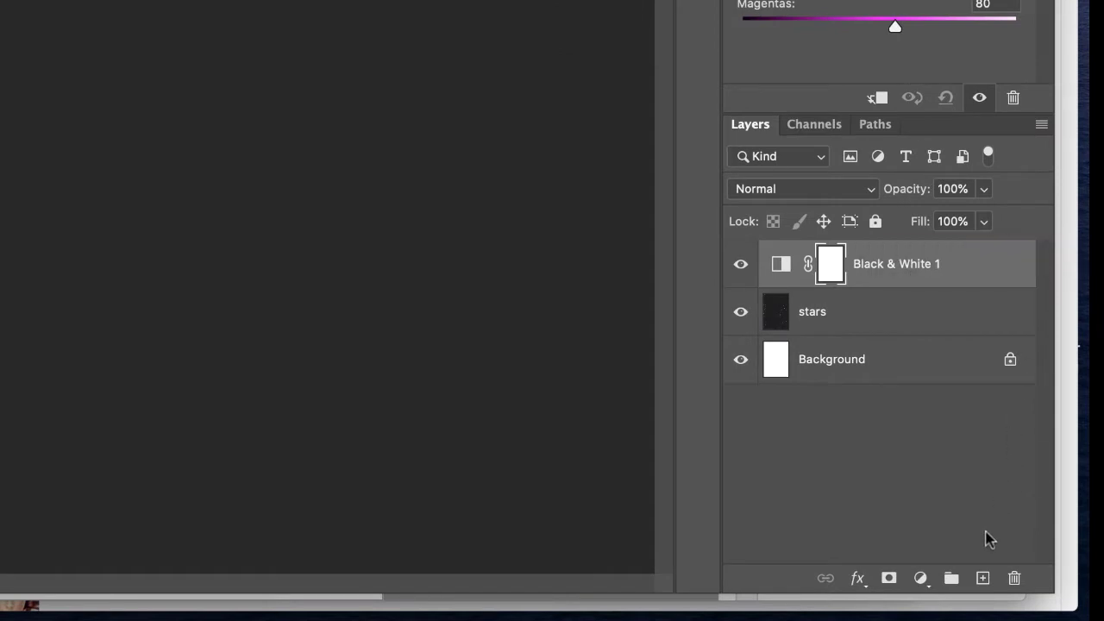
{"action": "left_click", "coordinate": [984, 579]}
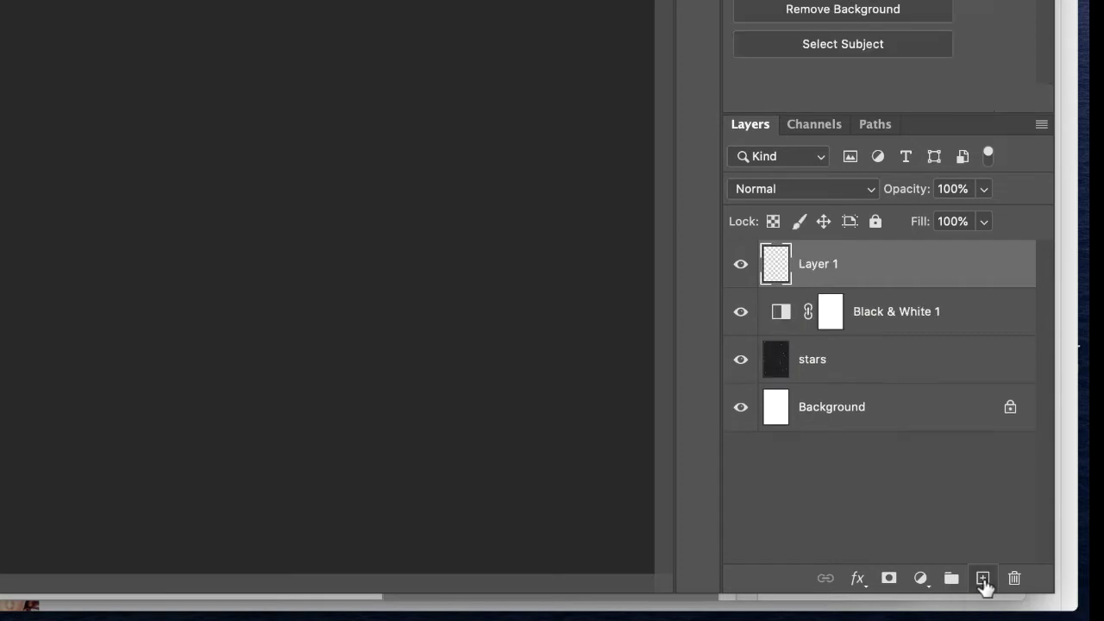
{"action": "double_click", "coordinate": [825, 264]}
{"action": "type", "text": "plasma"}
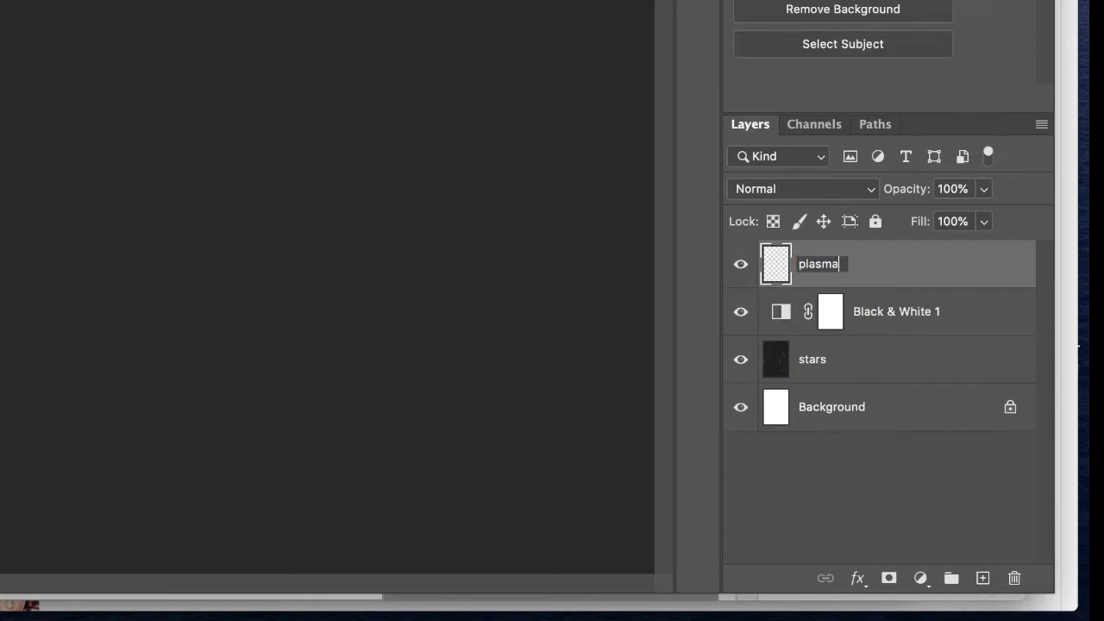
{"action": "key", "text": "Return"}
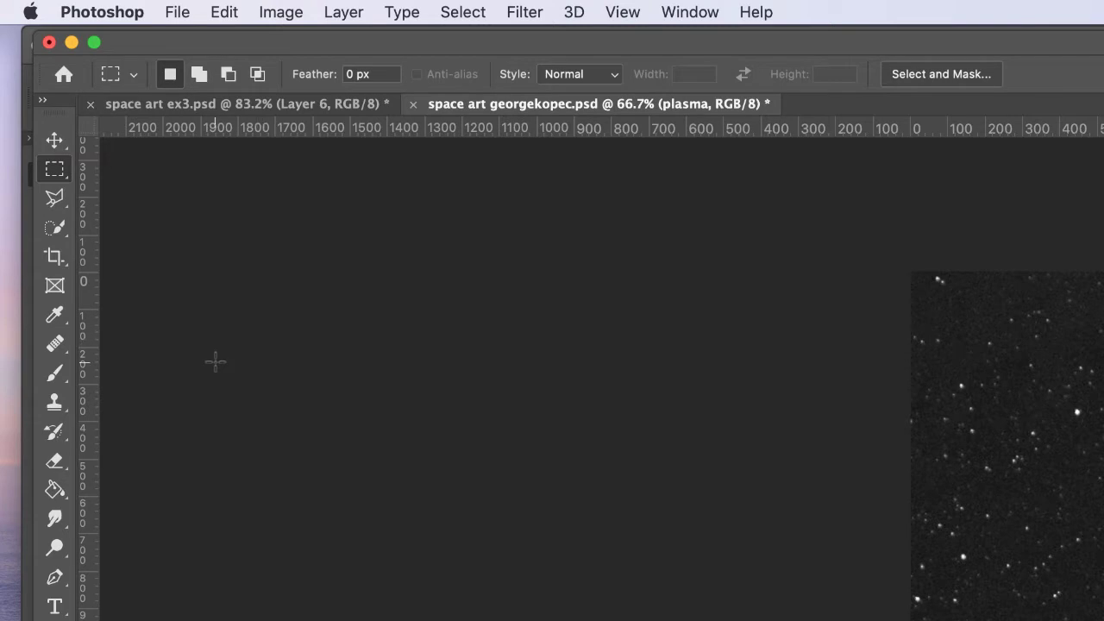
- Switch to the Brush tool with the Soft Round preset
{"action": "key", "text": "b"}
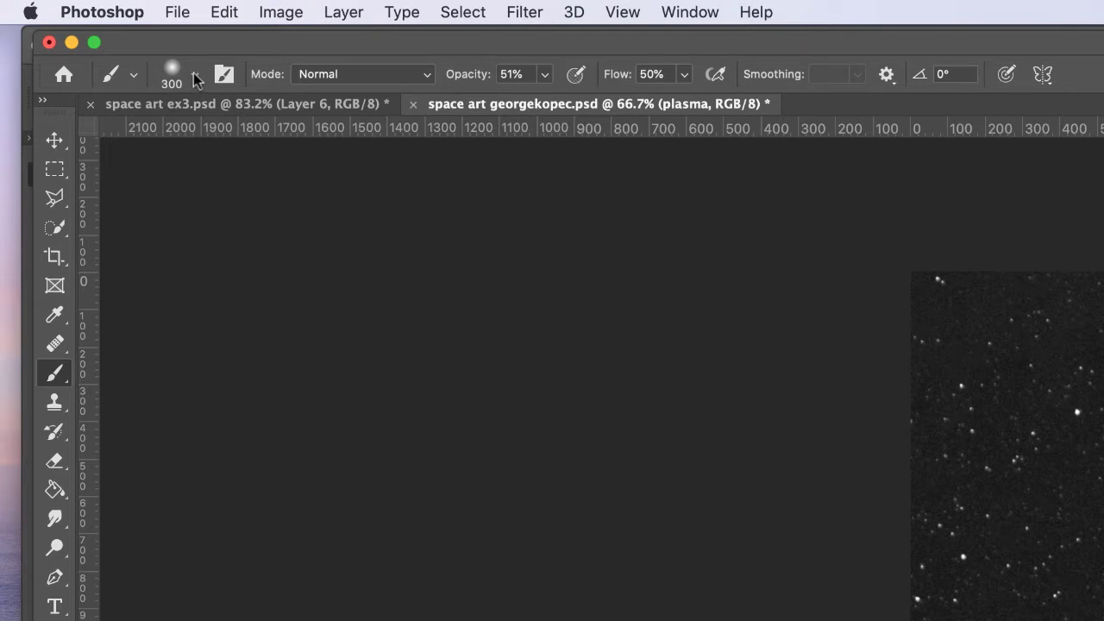
{"action": "left_click", "coordinate": [196, 76]}
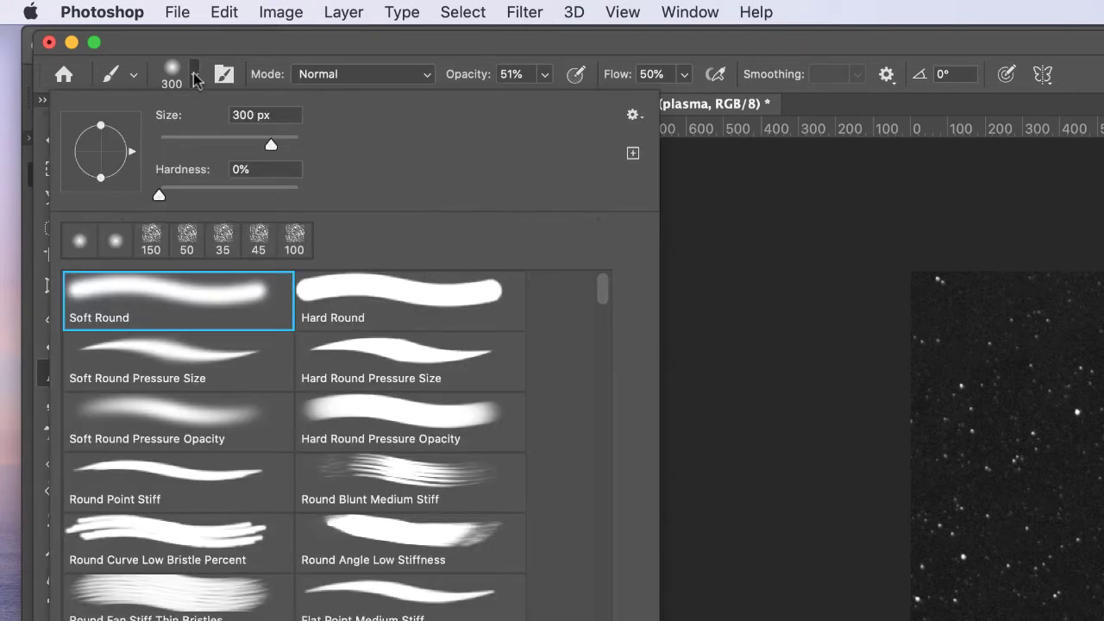
{"action": "left_click", "coordinate": [187, 304]}
{"action": "left_click", "coordinate": [789, 261]}
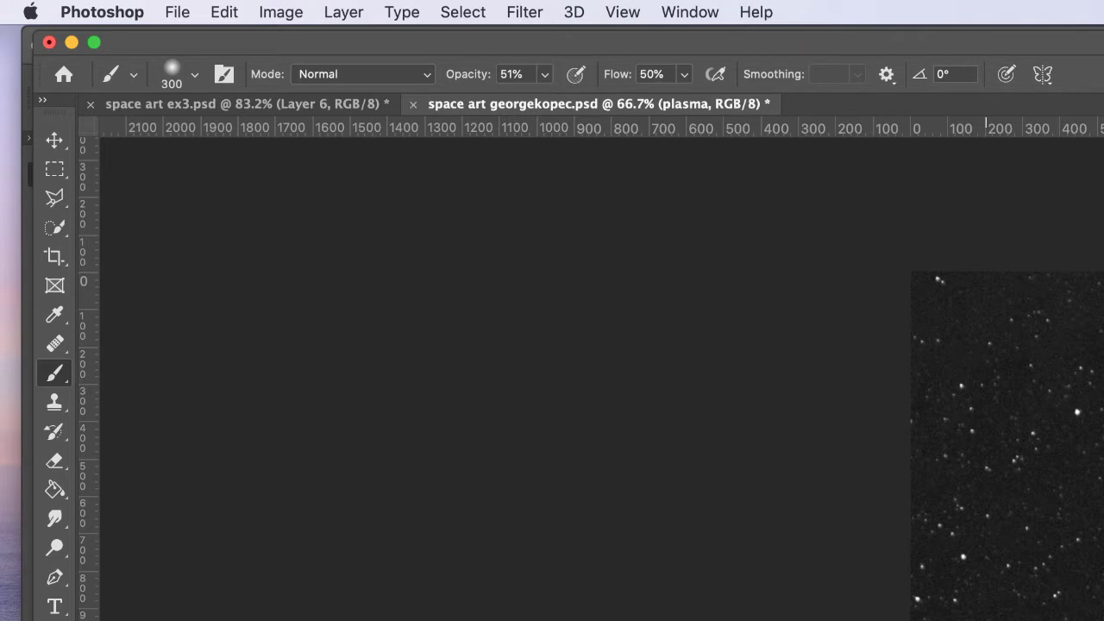
- Lower brush opacity to about 15% and reduce flow to roughly 30%
{"action": "left_click", "coordinate": [544, 76]}
{"action": "left_click_drag", "start_coordinate": [542, 97], "coordinate": [508, 101]}
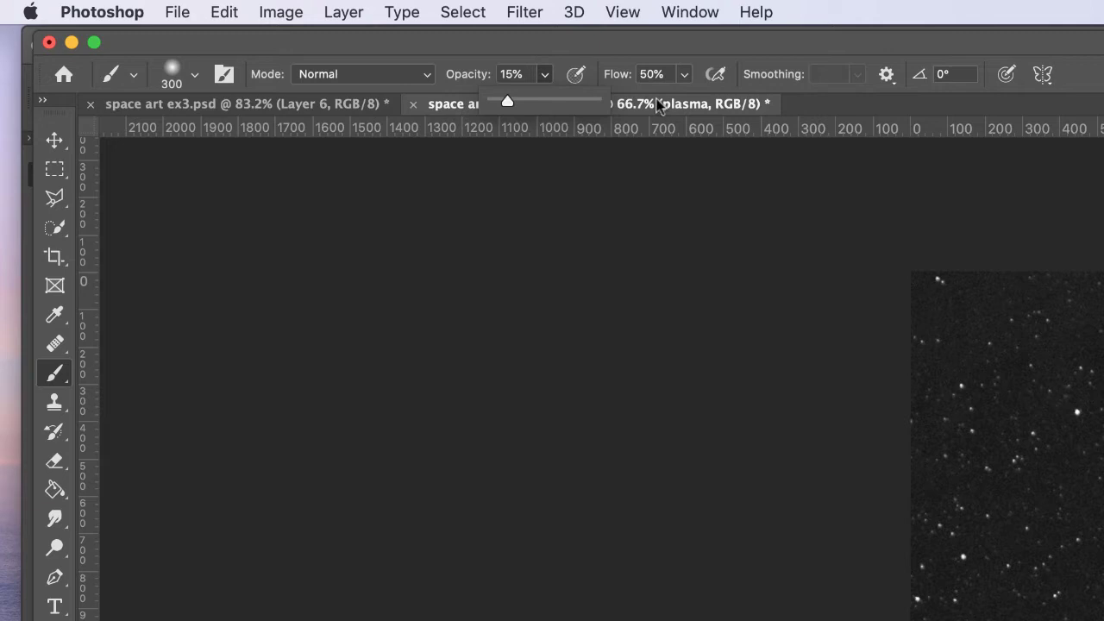
{"action": "left_click", "coordinate": [684, 75]}
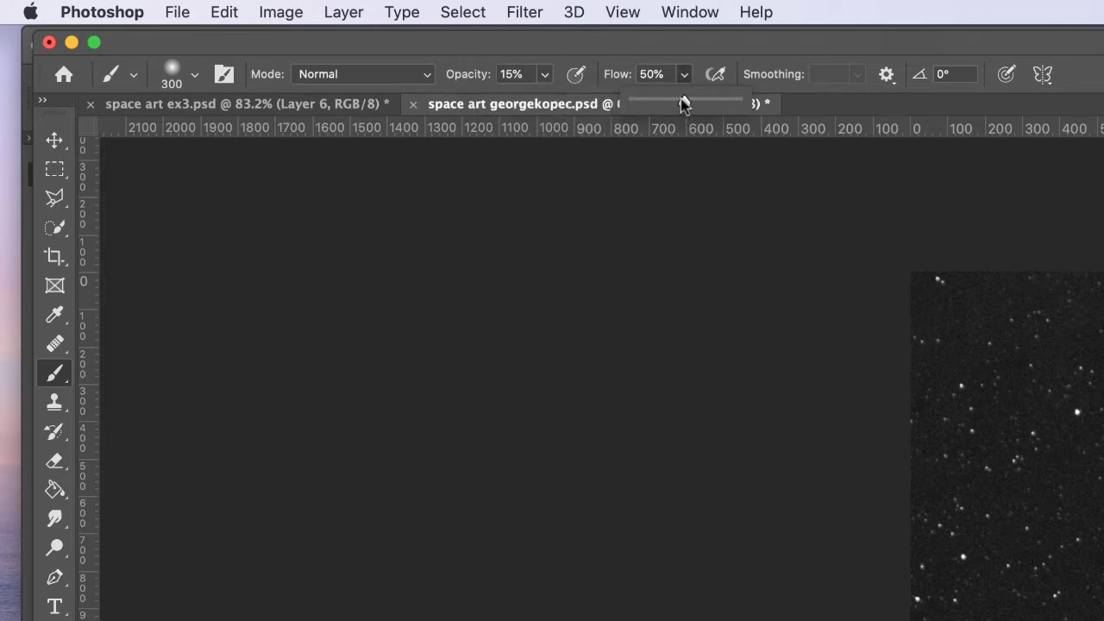
{"action": "left_click_drag", "start_coordinate": [683, 102], "coordinate": [663, 103]}
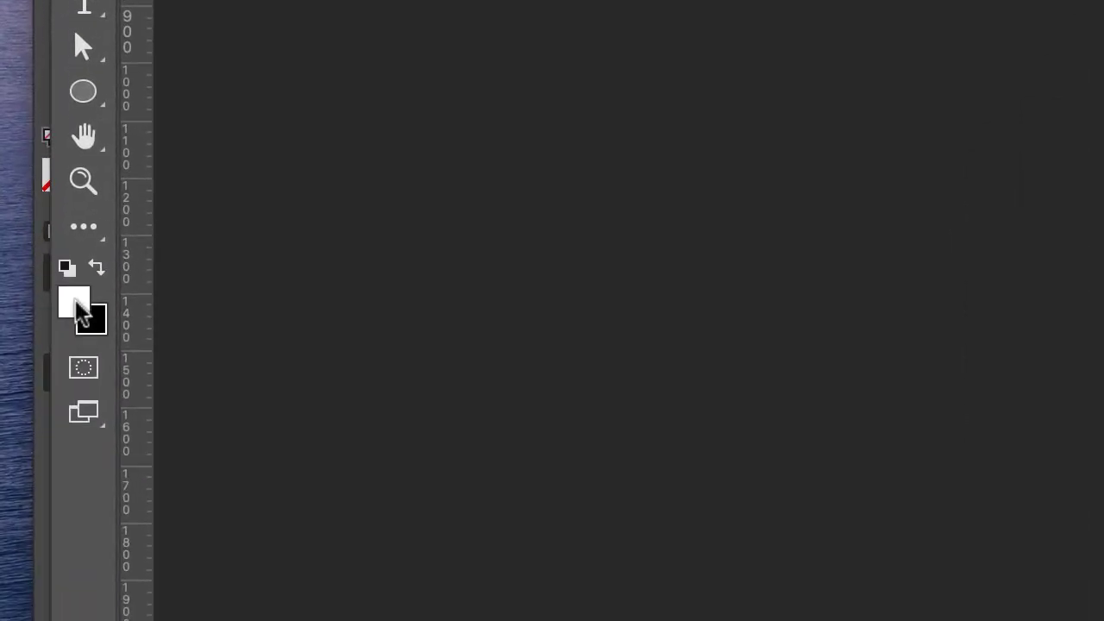
- Set the foreground colour to saturated magenta purple #bd1ada in the Color Picker
{"action": "left_click", "coordinate": [138, 302]}
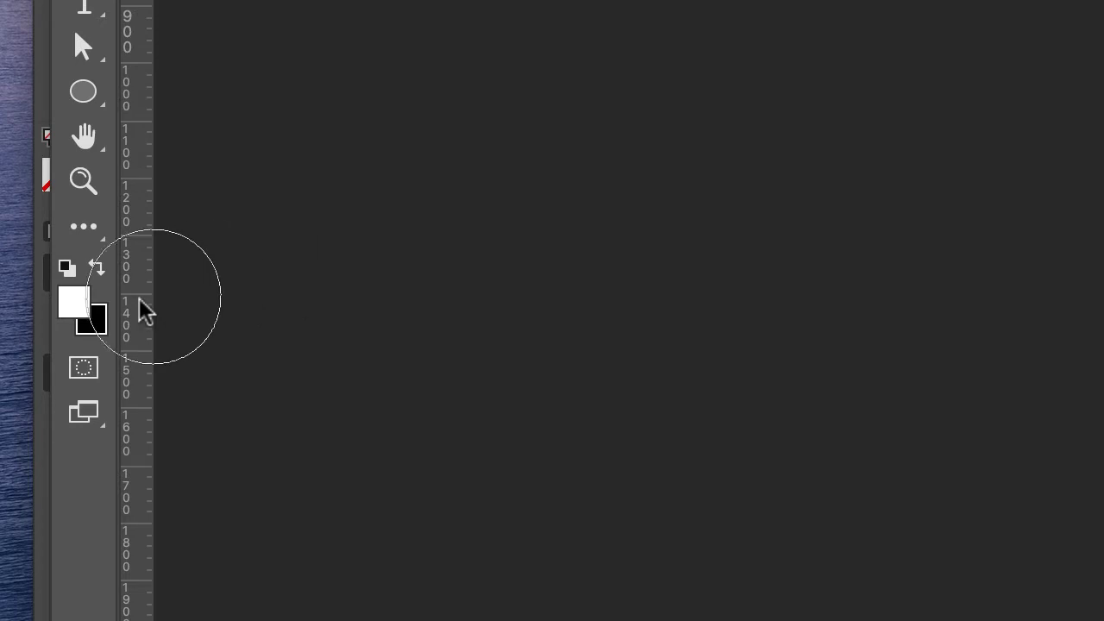
{"action": "left_click", "coordinate": [76, 304]}
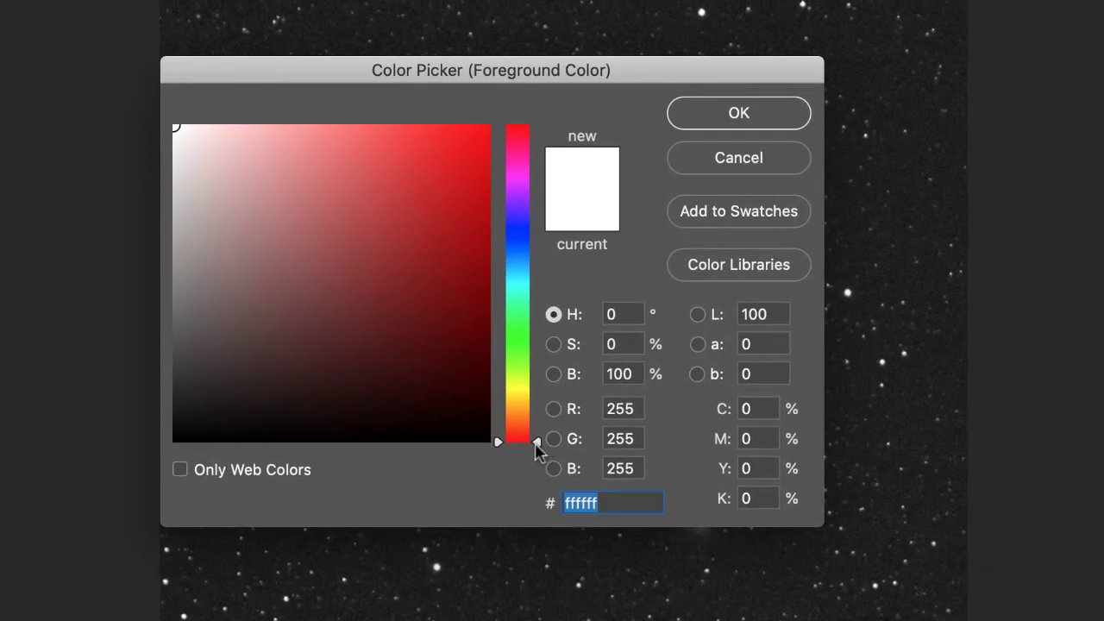
{"action": "left_click_drag", "start_coordinate": [535, 445], "coordinate": [535, 185]}
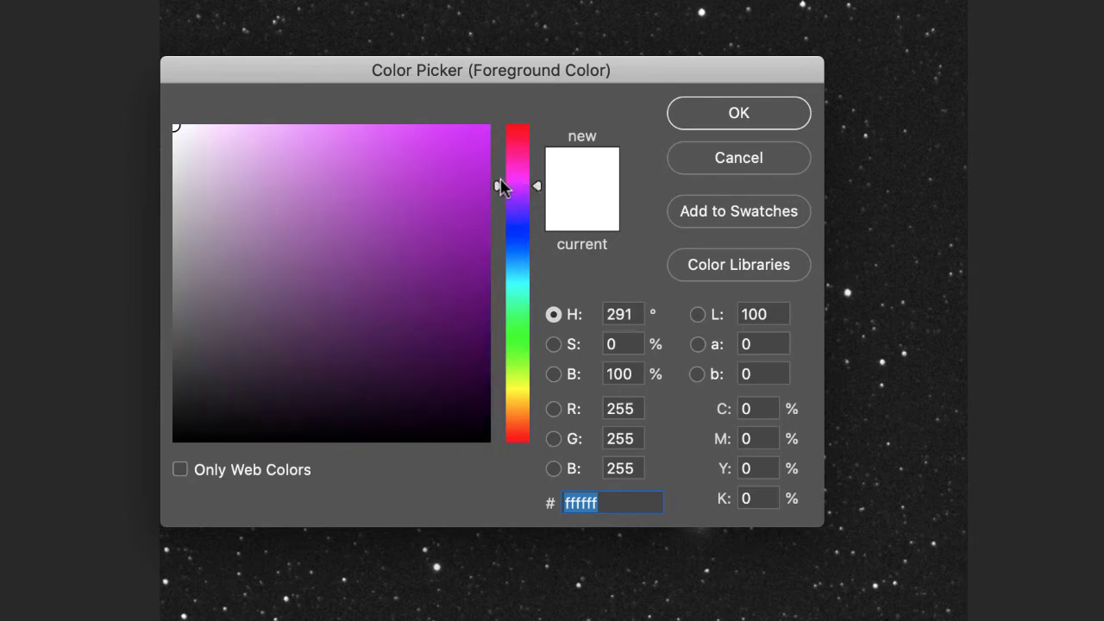
{"action": "left_click", "coordinate": [453, 171]}
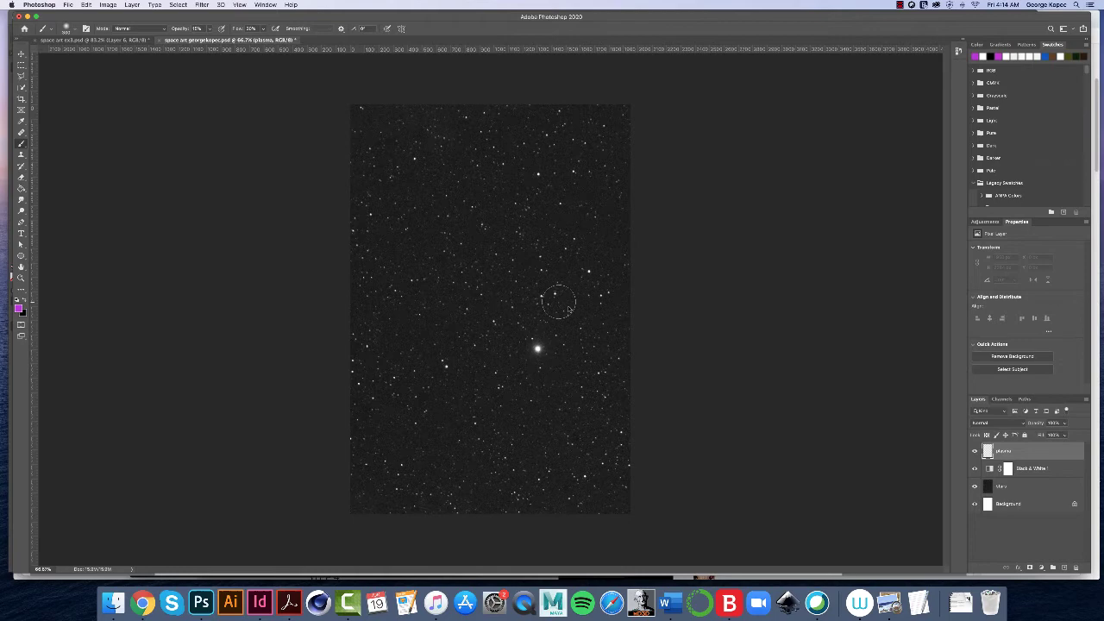
- Reduce the soft brush size to about 230 px in the Brush Preset picker
{"action": "left_click", "coordinate": [69, 30]}
{"action": "left_click_drag", "start_coordinate": [103, 57], "coordinate": [102, 57]}
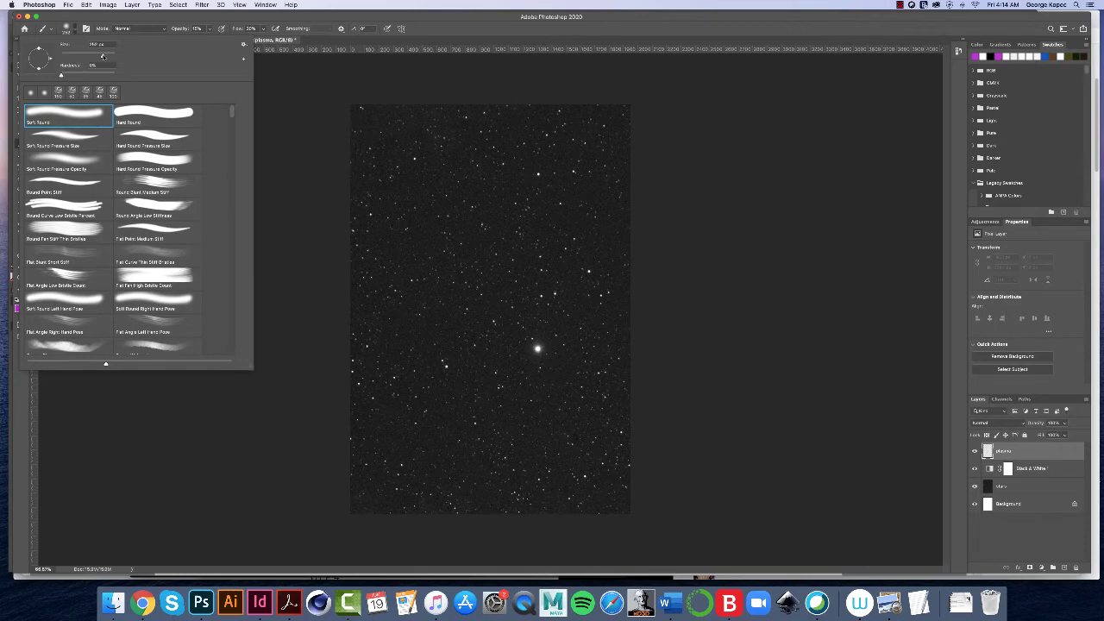
{"action": "left_click", "coordinate": [273, 95]}
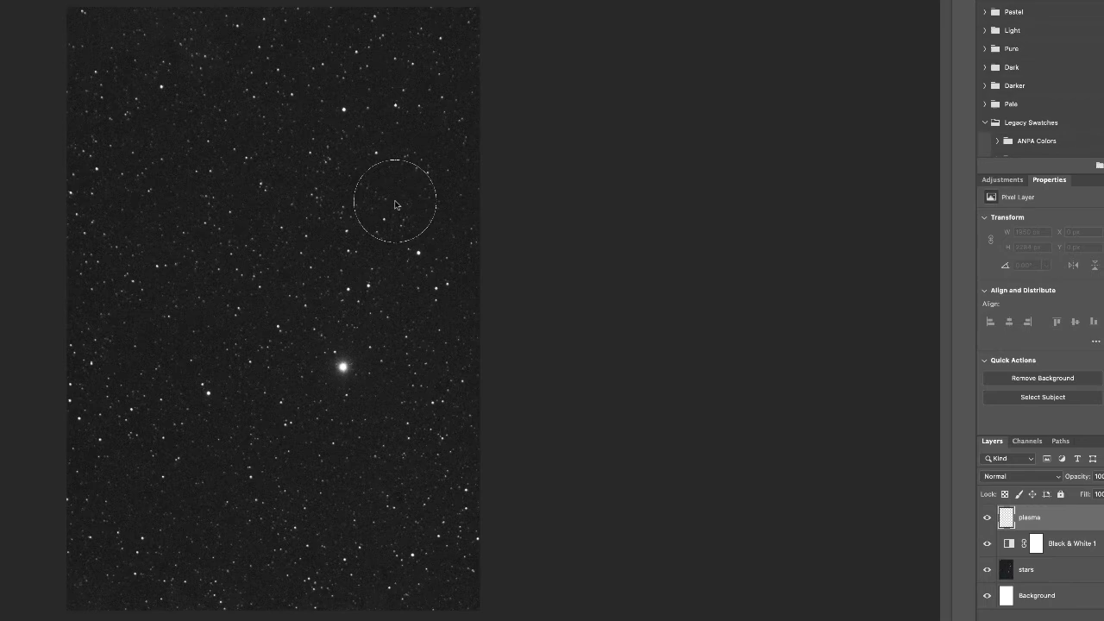
- Paint faint purple clouds over the upper stars, stretching them up and down and brightening the middle
{"action": "mouse_move", "coordinate": [396, 229]}
{"action": "left_mouse_down"}
{"action": "mouse_move", "coordinate": [373, 275]}
{"action": "mouse_move", "coordinate": [394, 252]}
{"action": "mouse_move", "coordinate": [371, 255]}
{"action": "mouse_move", "coordinate": [389, 308]}
{"action": "mouse_move", "coordinate": [342, 272]}
{"action": "mouse_move", "coordinate": [355, 295]}
{"action": "mouse_move", "coordinate": [350, 317]}
{"action": "mouse_move", "coordinate": [388, 316]}
{"action": "mouse_move", "coordinate": [394, 364]}
{"action": "mouse_move", "coordinate": [384, 355]}
{"action": "mouse_move", "coordinate": [372, 377]}
{"action": "mouse_move", "coordinate": [339, 385]}
{"action": "mouse_move", "coordinate": [361, 338]}
{"action": "mouse_move", "coordinate": [326, 349]}
{"action": "mouse_move", "coordinate": [324, 364]}
{"action": "mouse_move", "coordinate": [355, 378]}
{"action": "mouse_move", "coordinate": [326, 369]}
{"action": "mouse_move", "coordinate": [312, 429]}
{"action": "mouse_move", "coordinate": [351, 434]}
{"action": "mouse_move", "coordinate": [346, 399]}
{"action": "mouse_move", "coordinate": [384, 430]}
{"action": "mouse_move", "coordinate": [385, 448]}
{"action": "mouse_move", "coordinate": [348, 408]}
{"action": "mouse_move", "coordinate": [313, 462]}
{"action": "mouse_move", "coordinate": [376, 274]}
{"action": "mouse_move", "coordinate": [330, 229]}
{"action": "mouse_move", "coordinate": [332, 189]}
{"action": "mouse_move", "coordinate": [341, 224]}
{"action": "mouse_move", "coordinate": [330, 183]}
{"action": "mouse_move", "coordinate": [345, 211]}
{"action": "mouse_move", "coordinate": [363, 178]}
{"action": "mouse_move", "coordinate": [381, 192]}
{"action": "mouse_move", "coordinate": [381, 216]}
{"action": "mouse_move", "coordinate": [378, 206]}
{"action": "mouse_move", "coordinate": [358, 327]}
{"action": "left_mouse_up"}
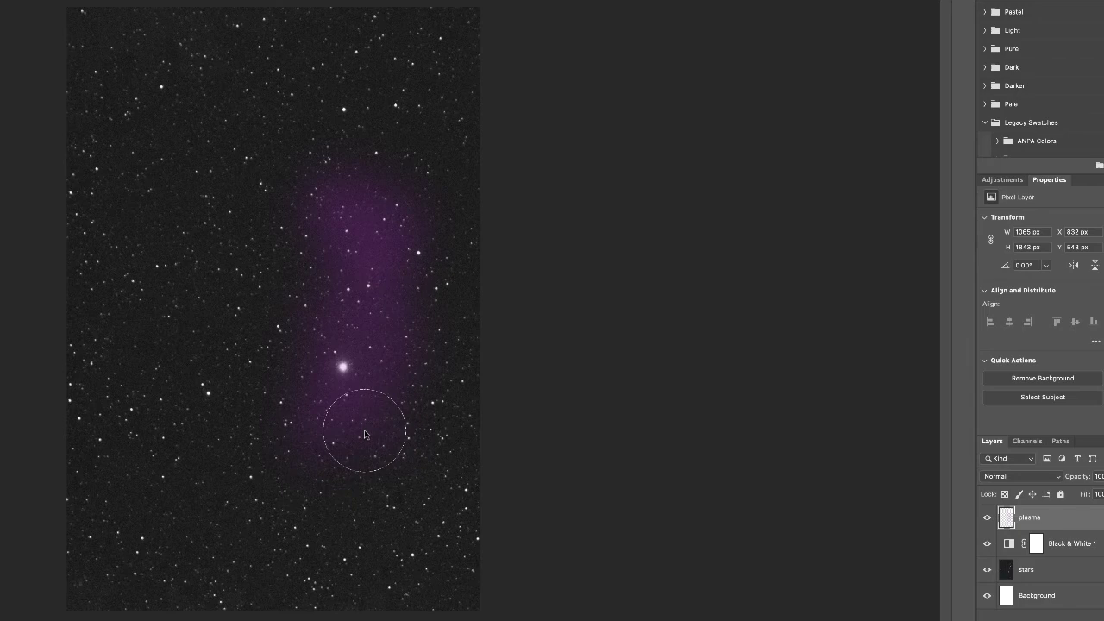
{"action": "key", "text": "bracketleft"}
{"action": "key", "text": "bracketleft"}
{"action": "key", "text": "bracketright"}
{"action": "key", "text": "bracketright"}
{"action": "key", "text": "bracketright"}
{"action": "key", "text": "bracketright"}
{"action": "mouse_move", "coordinate": [320, 480]}
{"action": "left_mouse_down"}
{"action": "mouse_move", "coordinate": [307, 293]}
{"action": "mouse_move", "coordinate": [327, 262]}
{"action": "mouse_move", "coordinate": [322, 247]}
{"action": "mouse_move", "coordinate": [288, 246]}
{"action": "mouse_move", "coordinate": [316, 227]}
{"action": "left_mouse_up"}
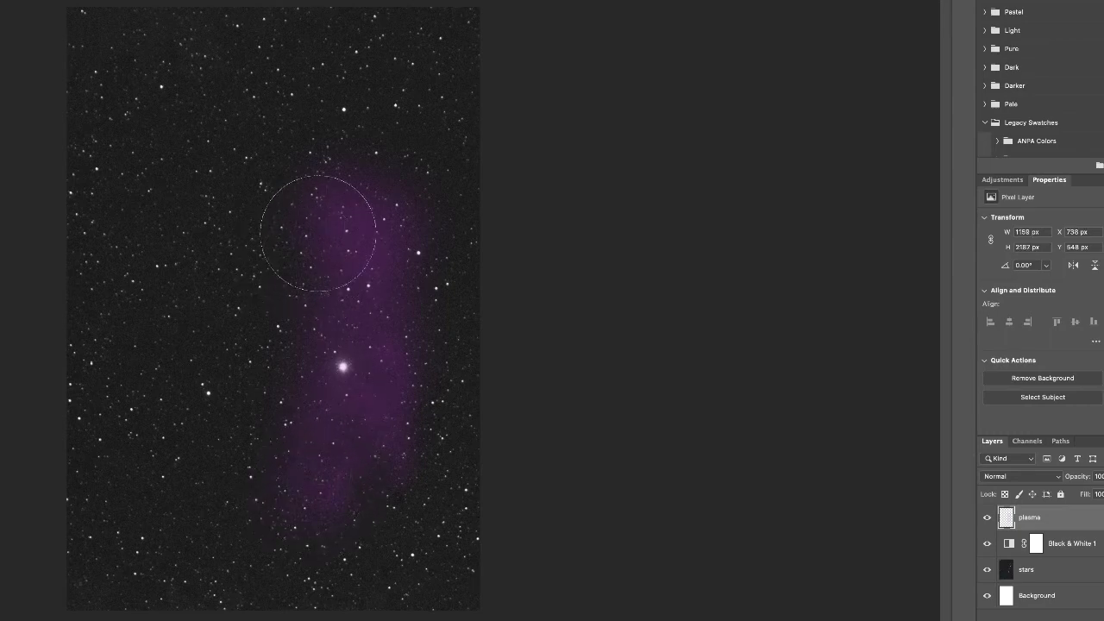
{"action": "left_click_drag", "start_coordinate": [376, 161], "coordinate": [372, 291]}
{"action": "key", "text": "bracketleft"}
{"action": "key", "text": "bracketleft"}
{"action": "key", "text": "bracketleft"}
{"action": "left_click_drag", "start_coordinate": [351, 302], "coordinate": [384, 293]}
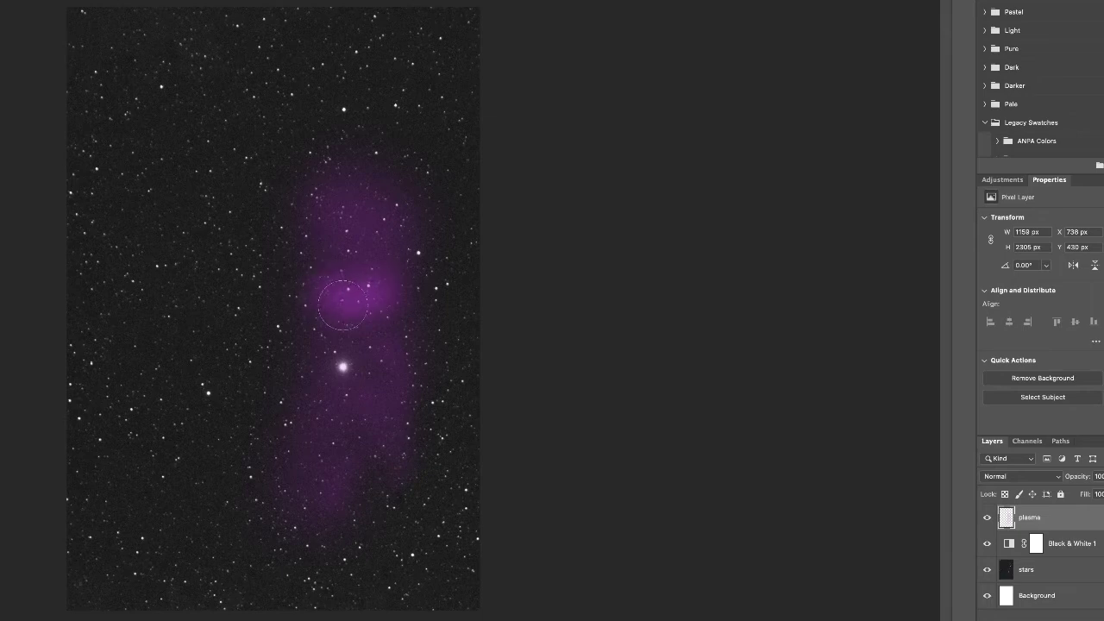
{"action": "mouse_move", "coordinate": [406, 322]}
{"action": "left_mouse_down"}
{"action": "mouse_move", "coordinate": [419, 316]}
{"action": "mouse_move", "coordinate": [397, 302]}
{"action": "left_mouse_up"}
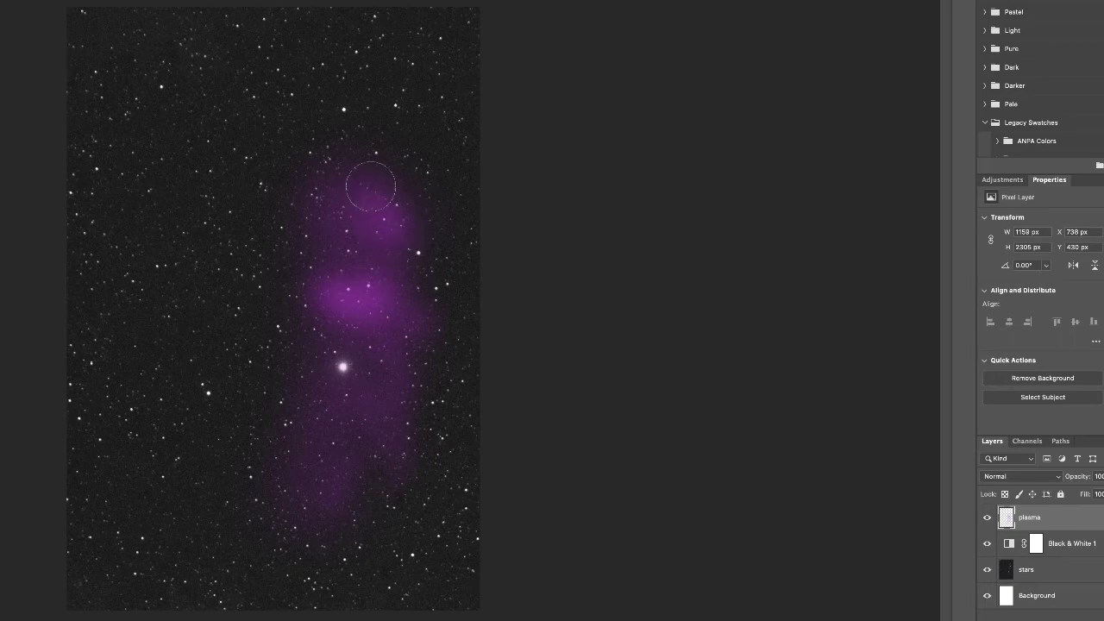
- Extend the purple band higher, widen it left, fill dark gaps and brighten the top and lower clouds
{"action": "key", "text": "bracketright"}
{"action": "key", "text": "bracketright"}
{"action": "key", "text": "bracketright"}
{"action": "left_click_drag", "start_coordinate": [394, 177], "coordinate": [377, 162]}
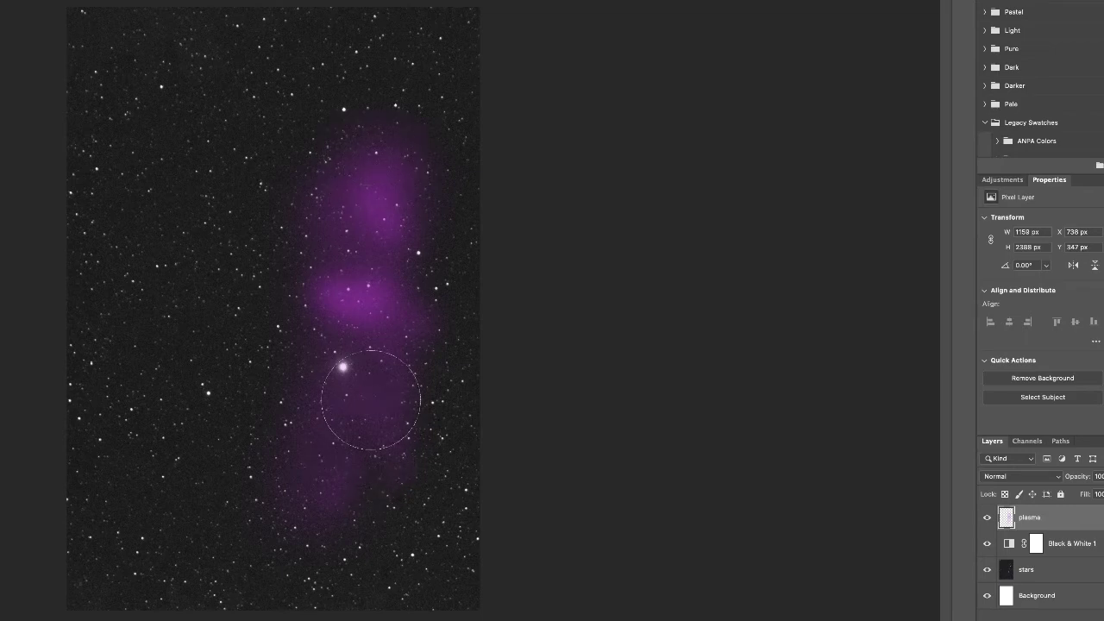
{"action": "mouse_move", "coordinate": [309, 414]}
{"action": "left_mouse_down"}
{"action": "mouse_move", "coordinate": [291, 414]}
{"action": "mouse_move", "coordinate": [271, 357]}
{"action": "mouse_move", "coordinate": [267, 449]}
{"action": "mouse_move", "coordinate": [308, 512]}
{"action": "mouse_move", "coordinate": [335, 508]}
{"action": "left_mouse_up"}
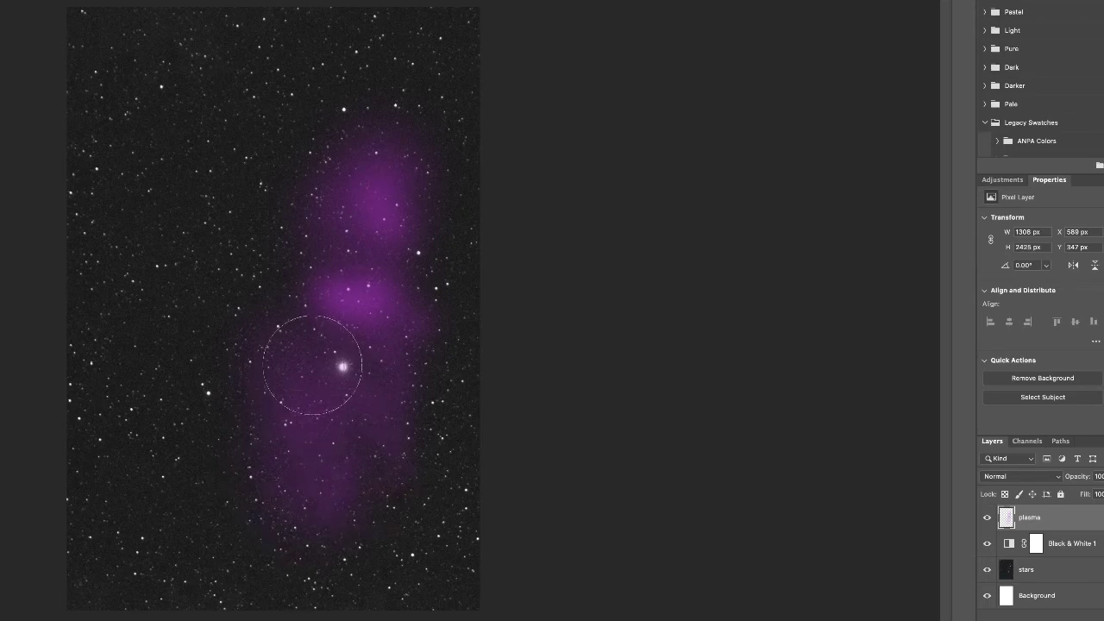
{"action": "key", "text": "bracketleft"}
{"action": "mouse_move", "coordinate": [298, 257]}
{"action": "left_mouse_down"}
{"action": "mouse_move", "coordinate": [289, 294]}
{"action": "mouse_move", "coordinate": [282, 312]}
{"action": "mouse_move", "coordinate": [289, 255]}
{"action": "mouse_move", "coordinate": [404, 266]}
{"action": "mouse_move", "coordinate": [429, 395]}
{"action": "mouse_move", "coordinate": [407, 480]}
{"action": "left_mouse_up"}
{"action": "mouse_move", "coordinate": [394, 158]}
{"action": "left_mouse_down"}
{"action": "mouse_move", "coordinate": [363, 100]}
{"action": "mouse_move", "coordinate": [327, 120]}
{"action": "mouse_move", "coordinate": [401, 97]}
{"action": "mouse_move", "coordinate": [449, 135]}
{"action": "left_mouse_up"}
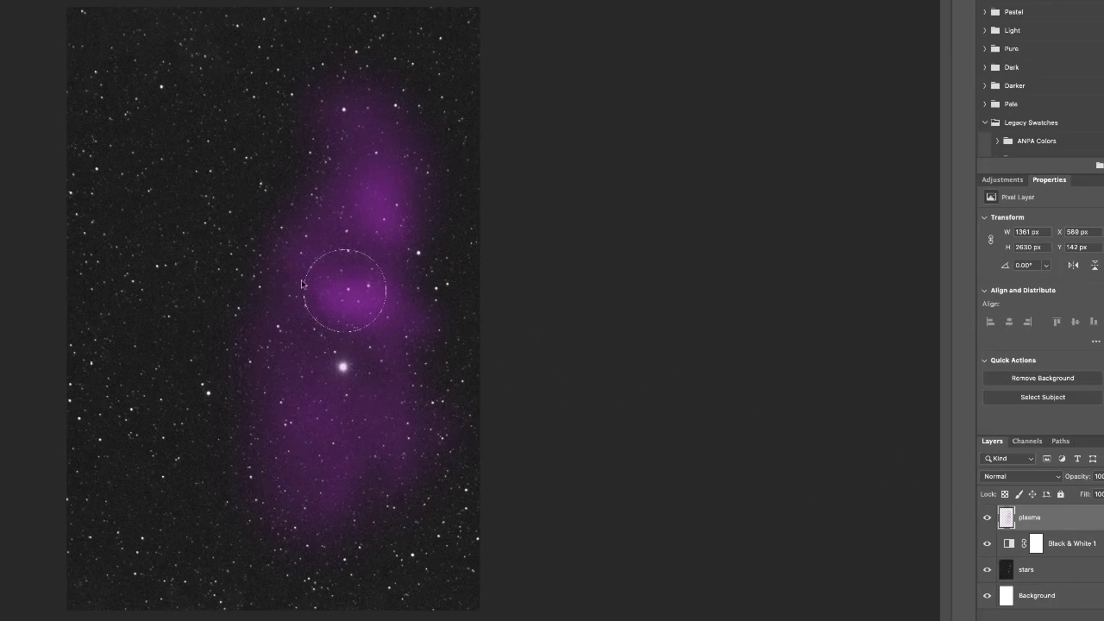
{"action": "left_click_drag", "start_coordinate": [293, 482], "coordinate": [385, 515]}
{"action": "key", "text": "bracketleft"}
{"action": "key", "text": "bracketleft"}
{"action": "key", "text": "bracketleft"}
{"action": "key", "text": "bracketleft"}
{"action": "key", "text": "bracketleft"}
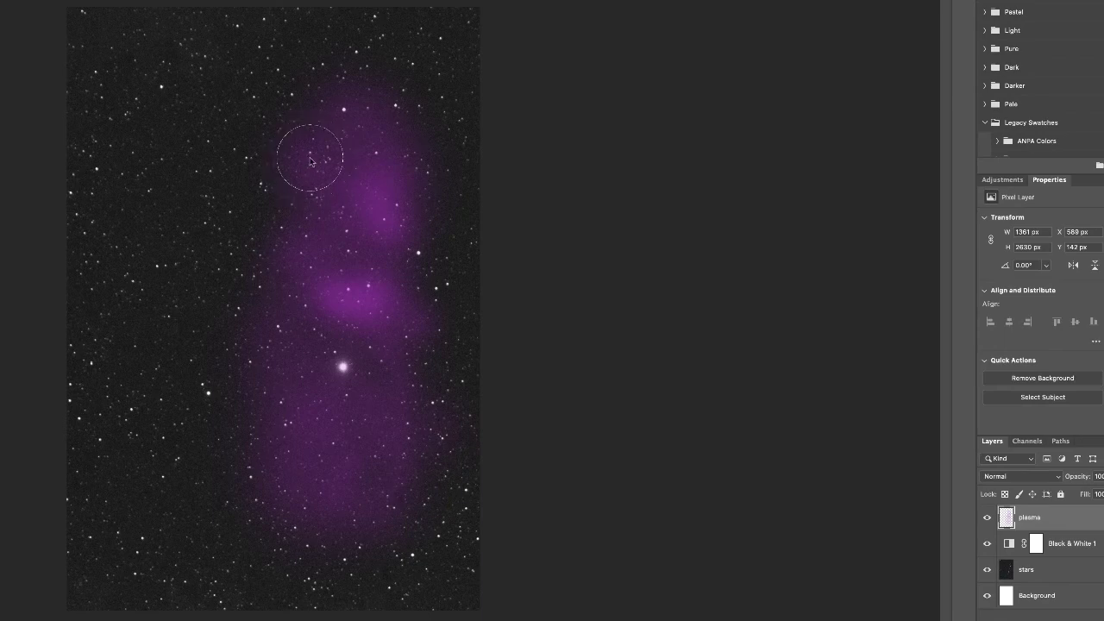
{"action": "mouse_move", "coordinate": [315, 164]}
{"action": "left_mouse_down"}
{"action": "mouse_move", "coordinate": [338, 165]}
{"action": "mouse_move", "coordinate": [339, 179]}
{"action": "left_mouse_up"}
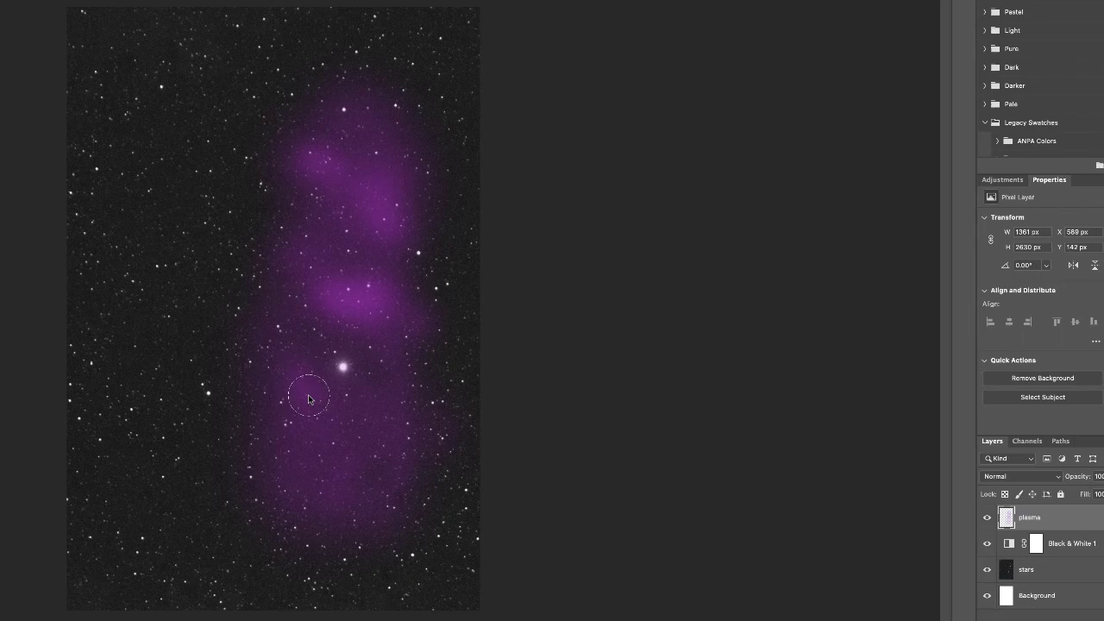
{"action": "mouse_move", "coordinate": [309, 398]}
{"action": "left_mouse_down"}
{"action": "mouse_move", "coordinate": [323, 394]}
{"action": "mouse_move", "coordinate": [329, 432]}
{"action": "left_mouse_up"}
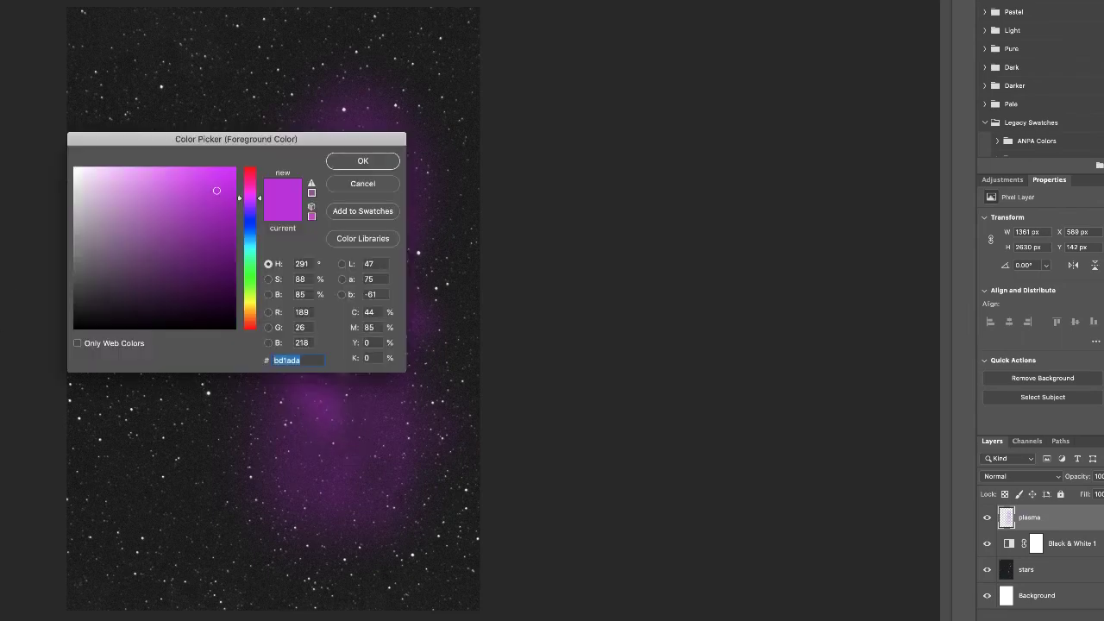
- Shift the Color Picker hue from magenta to blue #1a6bda
{"action": "left_click", "coordinate": [255, 235]}
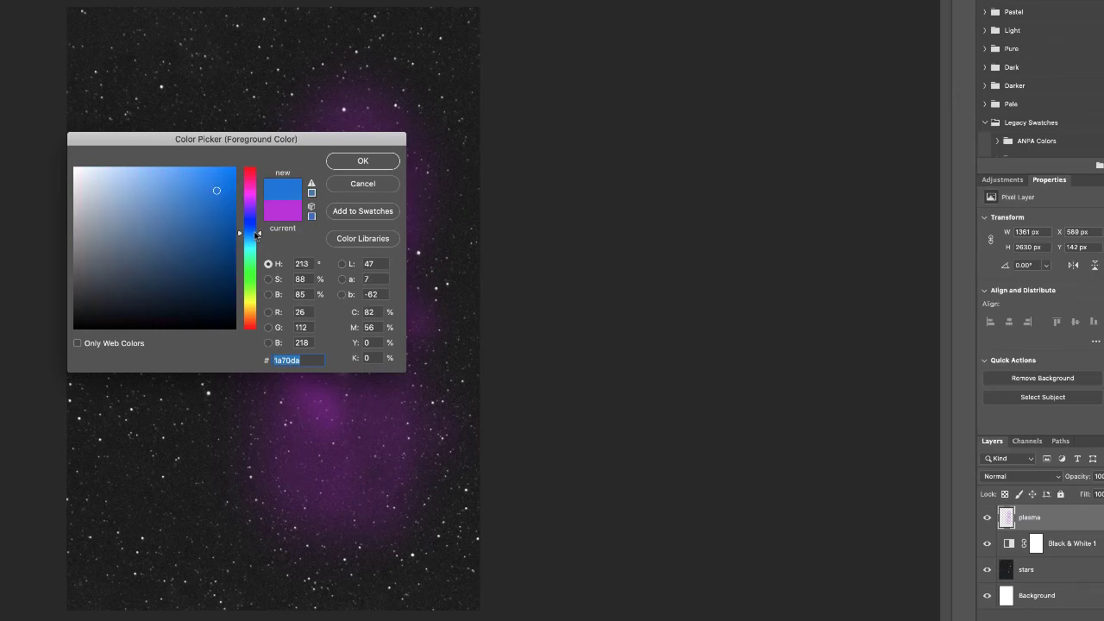
{"action": "left_click_drag", "start_coordinate": [252, 234], "coordinate": [256, 234]}
- Confirm the blue colour and paint a soft blue cloud down the upper left of the canvas
{"action": "left_click", "coordinate": [350, 165]}
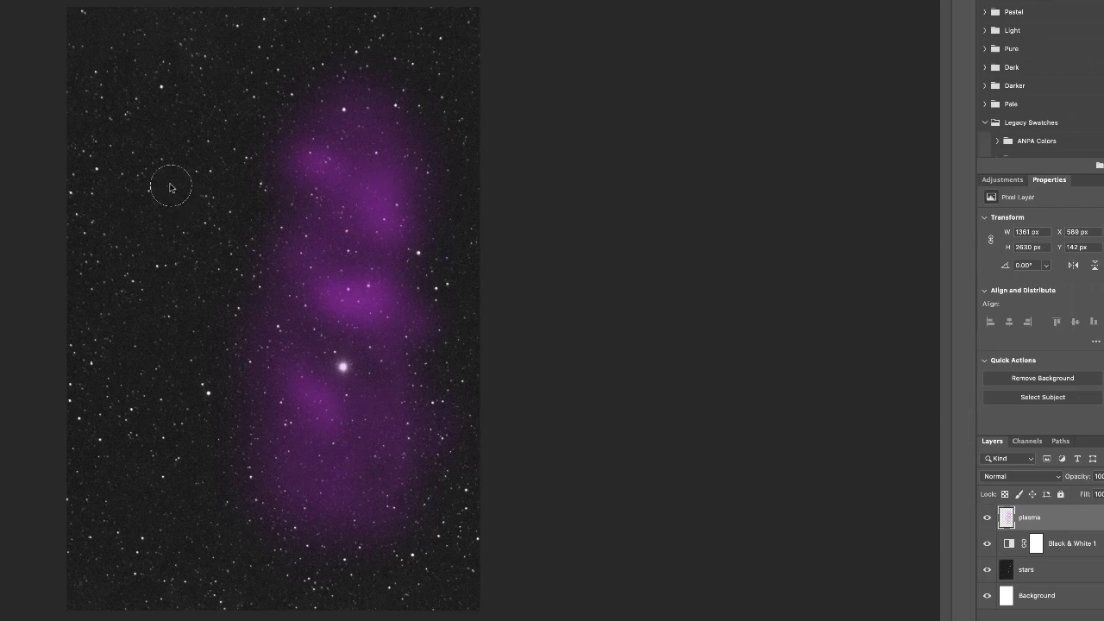
{"action": "key", "text": "bracketright"}
{"action": "key", "text": "bracketright"}
{"action": "key", "text": "bracketright"}
{"action": "key", "text": "bracketright"}
{"action": "key", "text": "bracketright"}
{"action": "key", "text": "bracketright"}
{"action": "left_click", "coordinate": [158, 166]}
{"action": "mouse_move", "coordinate": [158, 165]}
{"action": "left_mouse_down"}
{"action": "mouse_move", "coordinate": [208, 189]}
{"action": "mouse_move", "coordinate": [224, 216]}
{"action": "mouse_move", "coordinate": [215, 261]}
{"action": "mouse_move", "coordinate": [149, 300]}
{"action": "mouse_move", "coordinate": [140, 237]}
{"action": "mouse_move", "coordinate": [204, 280]}
{"action": "mouse_move", "coordinate": [226, 356]}
{"action": "mouse_move", "coordinate": [223, 380]}
{"action": "mouse_move", "coordinate": [199, 394]}
{"action": "mouse_move", "coordinate": [157, 386]}
{"action": "mouse_move", "coordinate": [138, 404]}
{"action": "mouse_move", "coordinate": [129, 441]}
{"action": "mouse_move", "coordinate": [155, 487]}
{"action": "mouse_move", "coordinate": [129, 332]}
{"action": "mouse_move", "coordinate": [145, 214]}
{"action": "mouse_move", "coordinate": [184, 178]}
{"action": "mouse_move", "coordinate": [198, 183]}
{"action": "mouse_move", "coordinate": [206, 251]}
{"action": "left_mouse_up"}
- Build up the lower-left blue cloud and fill the gap between the blue and magenta clouds
{"action": "key", "text": "bracketleft"}
{"action": "key", "text": "bracketleft"}
{"action": "key", "text": "bracketleft"}
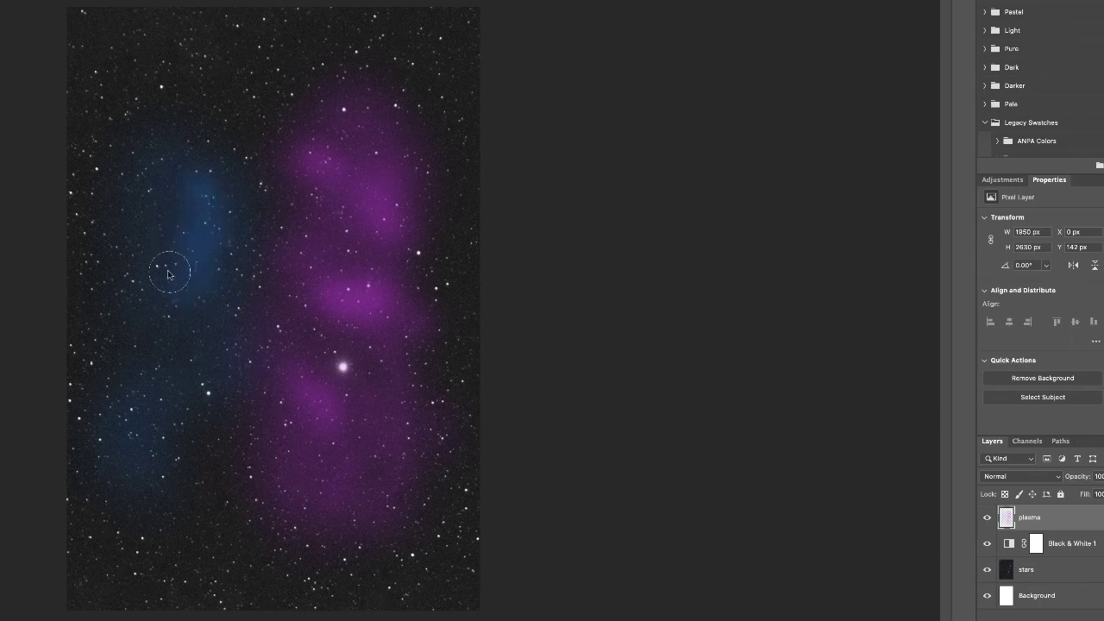
{"action": "mouse_move", "coordinate": [184, 260]}
{"action": "left_mouse_down"}
{"action": "mouse_move", "coordinate": [145, 243]}
{"action": "mouse_move", "coordinate": [143, 255]}
{"action": "mouse_move", "coordinate": [158, 227]}
{"action": "mouse_move", "coordinate": [211, 294]}
{"action": "mouse_move", "coordinate": [184, 299]}
{"action": "mouse_move", "coordinate": [146, 266]}
{"action": "mouse_move", "coordinate": [188, 227]}
{"action": "mouse_move", "coordinate": [148, 226]}
{"action": "left_mouse_up"}
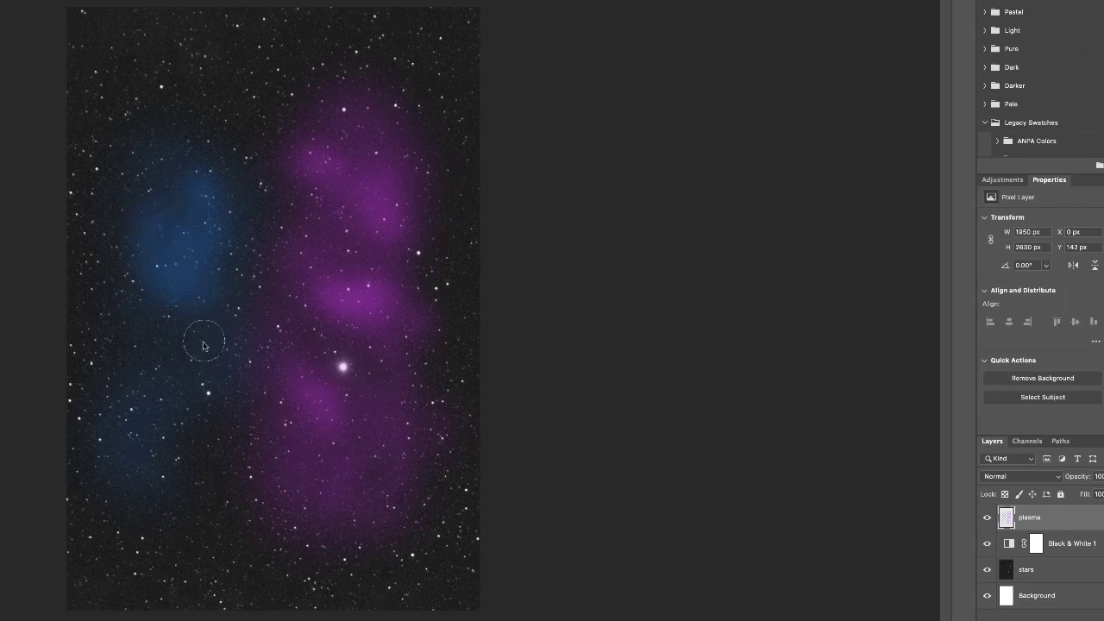
{"action": "mouse_move", "coordinate": [191, 379]}
{"action": "left_mouse_down"}
{"action": "mouse_move", "coordinate": [159, 397]}
{"action": "mouse_move", "coordinate": [182, 380]}
{"action": "mouse_move", "coordinate": [150, 375]}
{"action": "mouse_move", "coordinate": [126, 404]}
{"action": "mouse_move", "coordinate": [154, 384]}
{"action": "mouse_move", "coordinate": [161, 414]}
{"action": "mouse_move", "coordinate": [186, 410]}
{"action": "mouse_move", "coordinate": [181, 372]}
{"action": "mouse_move", "coordinate": [176, 434]}
{"action": "mouse_move", "coordinate": [144, 436]}
{"action": "mouse_move", "coordinate": [144, 390]}
{"action": "left_mouse_up"}
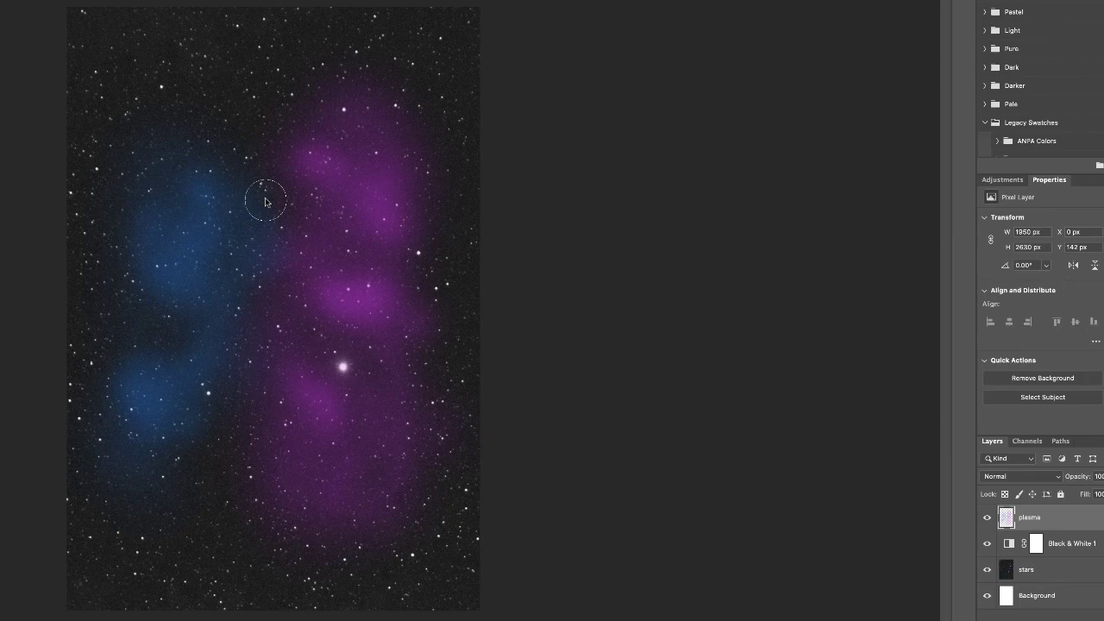
{"action": "mouse_move", "coordinate": [269, 202]}
{"action": "left_mouse_down"}
{"action": "mouse_move", "coordinate": [266, 173]}
{"action": "mouse_move", "coordinate": [237, 152]}
{"action": "mouse_move", "coordinate": [256, 118]}
{"action": "mouse_move", "coordinate": [216, 138]}
{"action": "left_mouse_up"}
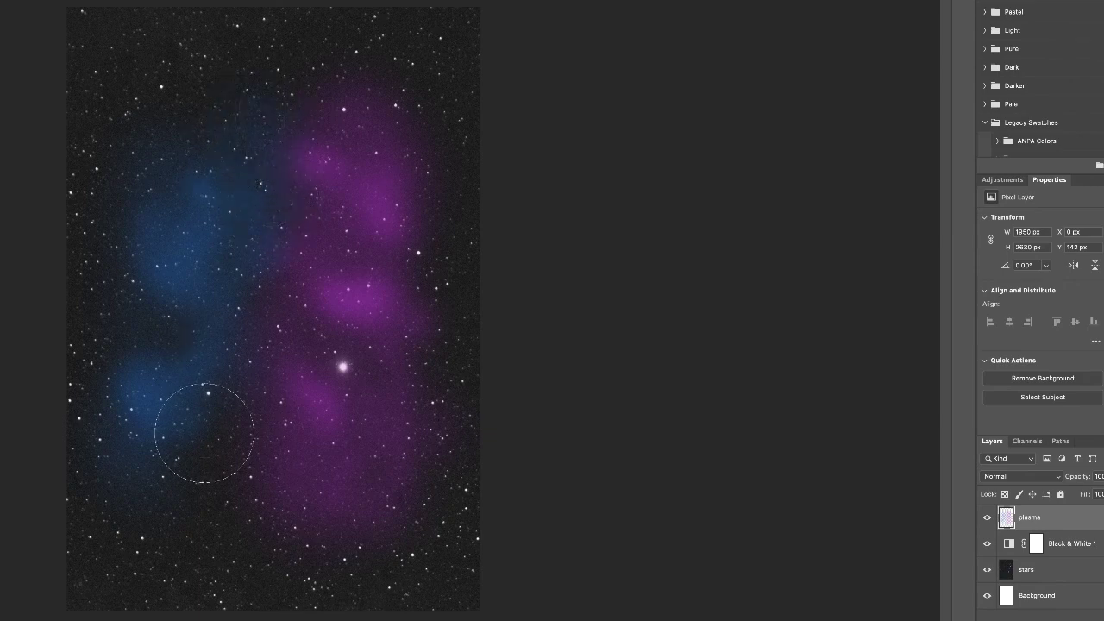
{"action": "mouse_move", "coordinate": [171, 440]}
{"action": "left_mouse_down"}
{"action": "mouse_move", "coordinate": [217, 446]}
{"action": "mouse_move", "coordinate": [205, 496]}
{"action": "mouse_move", "coordinate": [218, 467]}
{"action": "mouse_move", "coordinate": [177, 485]}
{"action": "left_mouse_up"}
{"action": "key", "text": "bracketleft"}
{"action": "key", "text": "bracketleft"}
{"action": "key", "text": "bracketleft"}
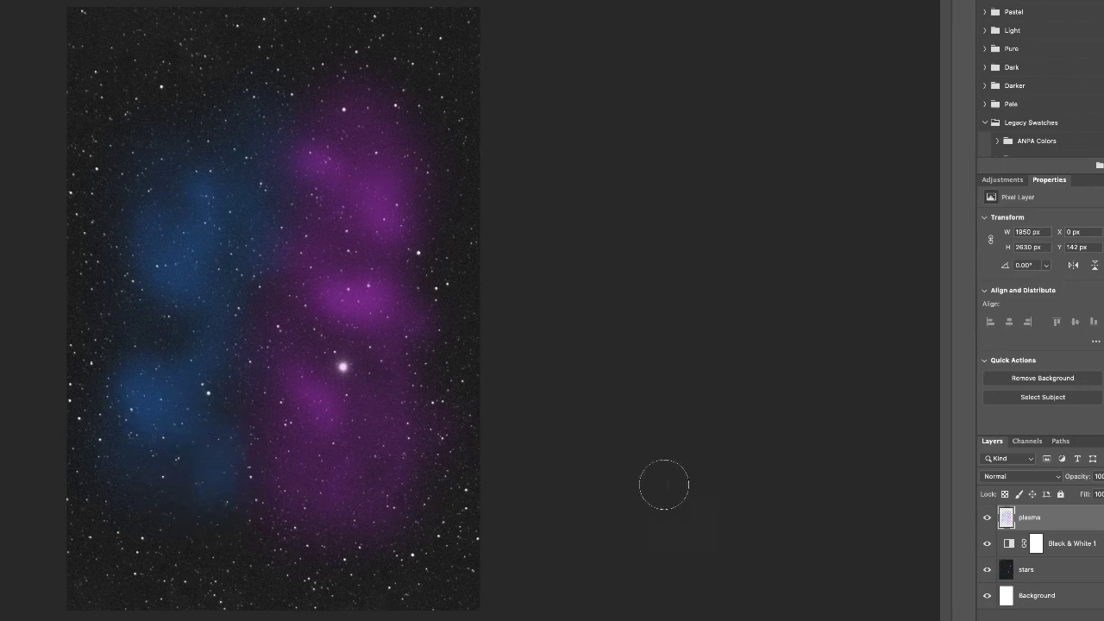